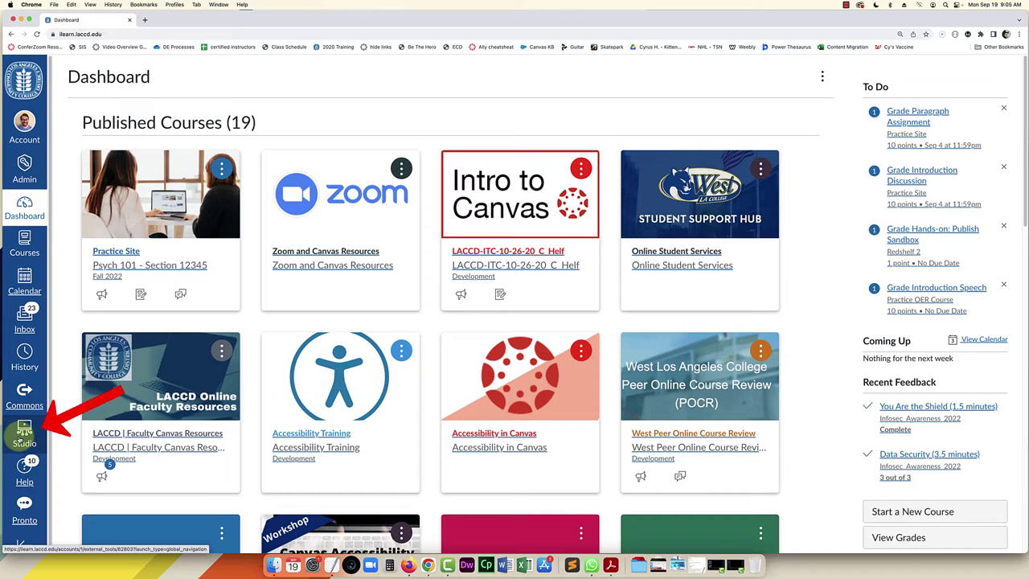
# Go from the Canvas dashboard to Studio's My Library
pyautogui.click(24, 434)
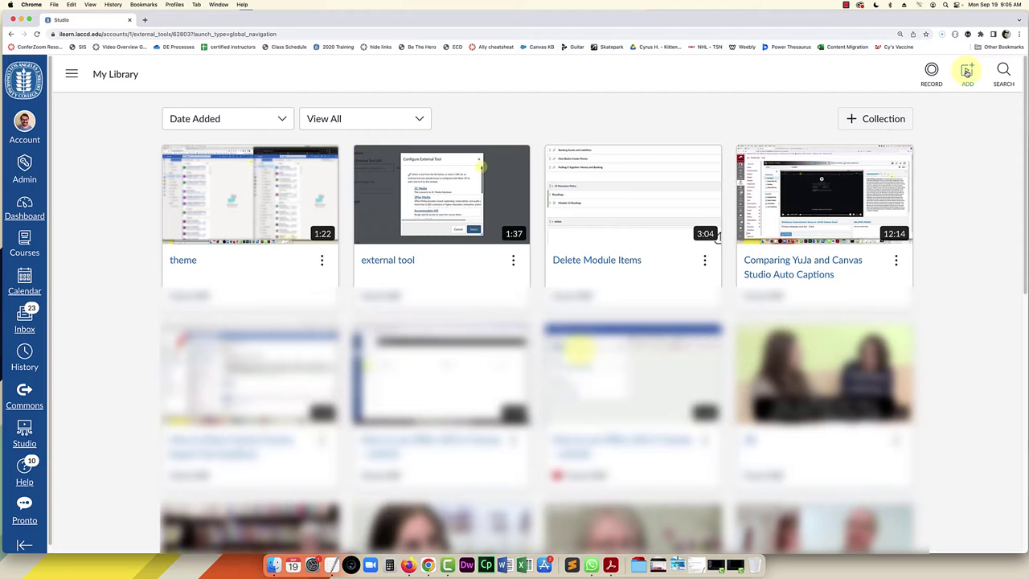
# Open the Add to My Library dialog from My Library
pyautogui.click(967, 72)
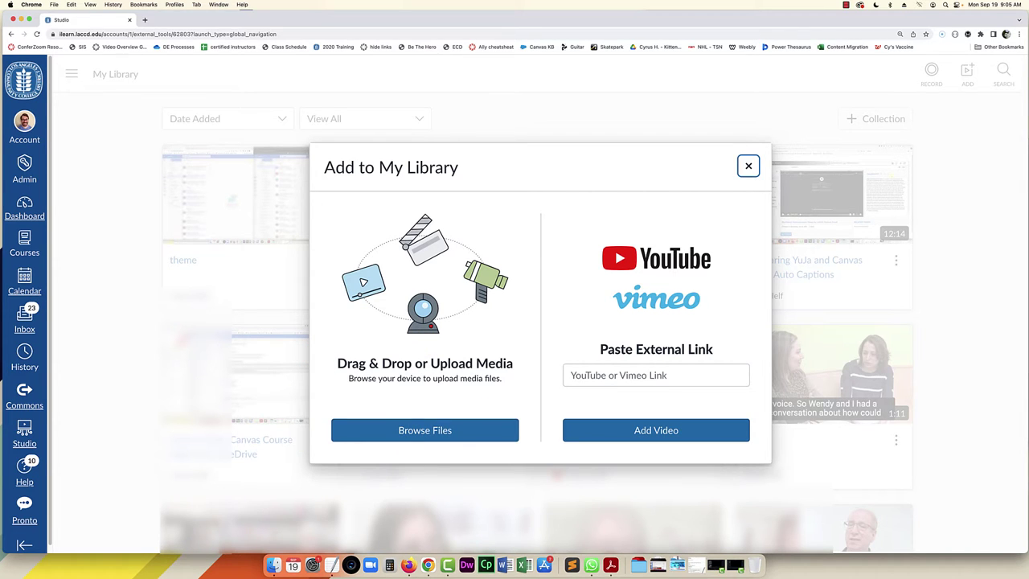
# Drag the global announcements mp4 from Documents into the Drag & Drop upload area
pyautogui.moveTo(168, 230); pyautogui.dragTo(174, 226)
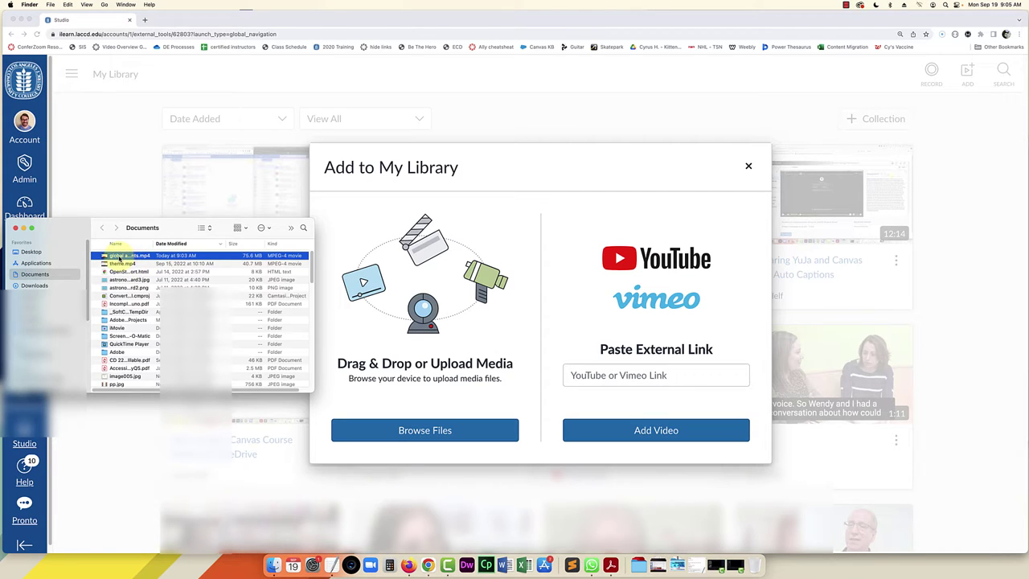
pyautogui.moveTo(104, 260); pyautogui.dragTo(447, 266)
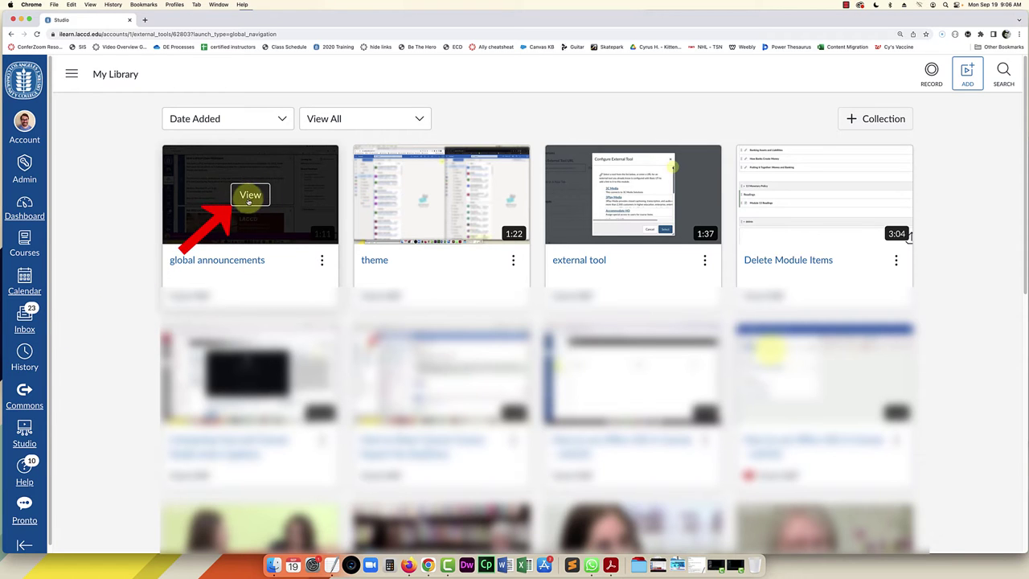
# On the global announcements video, request captions with English as the spoken language
pyautogui.click(249, 196)
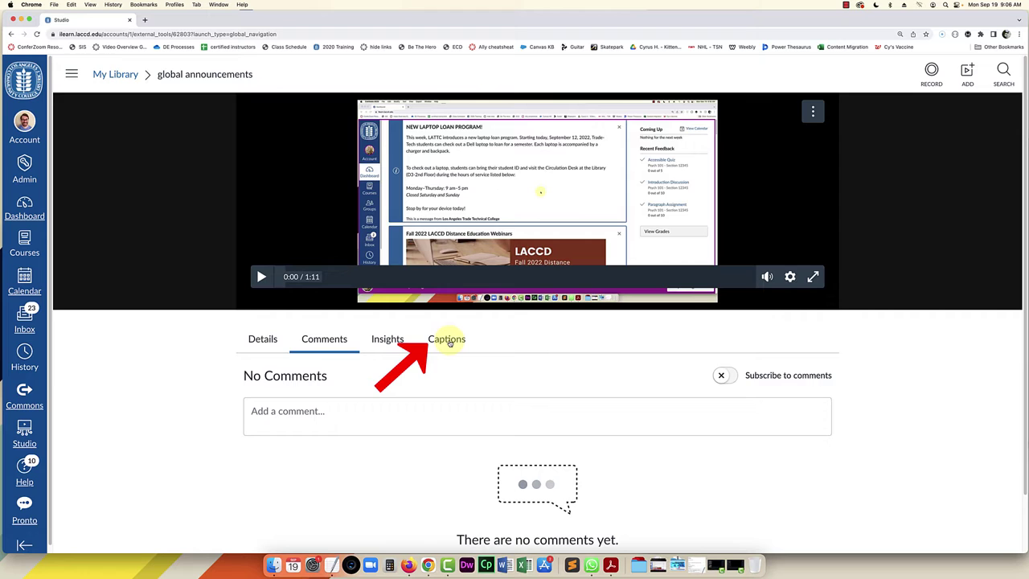
pyautogui.click(450, 341)
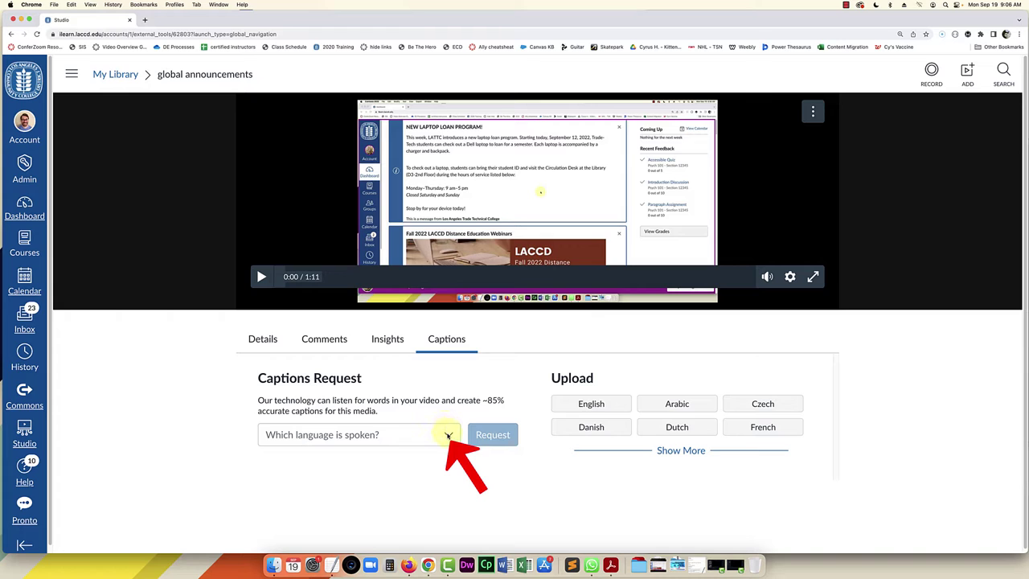
pyautogui.click(448, 435)
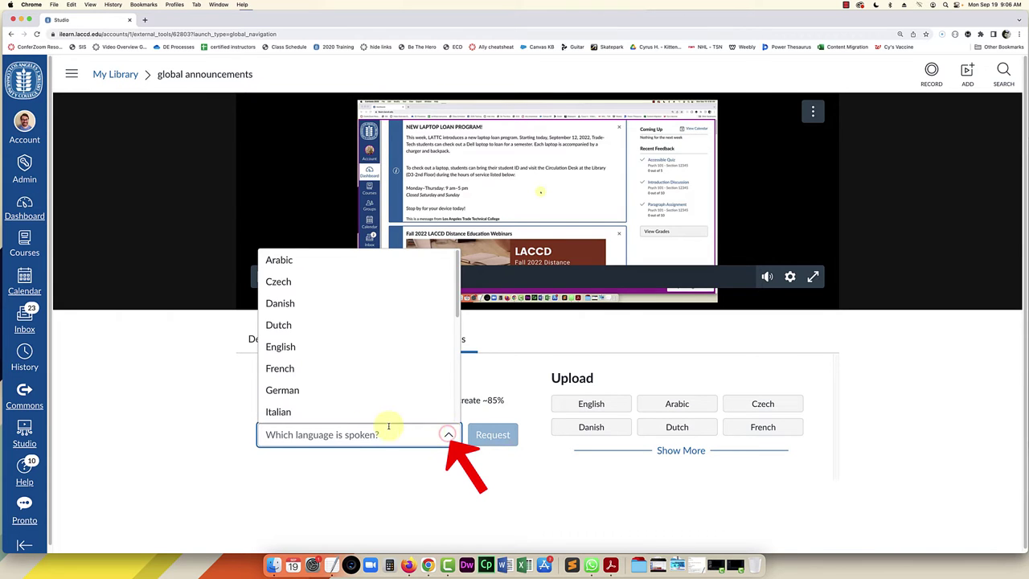
pyautogui.click(302, 352)
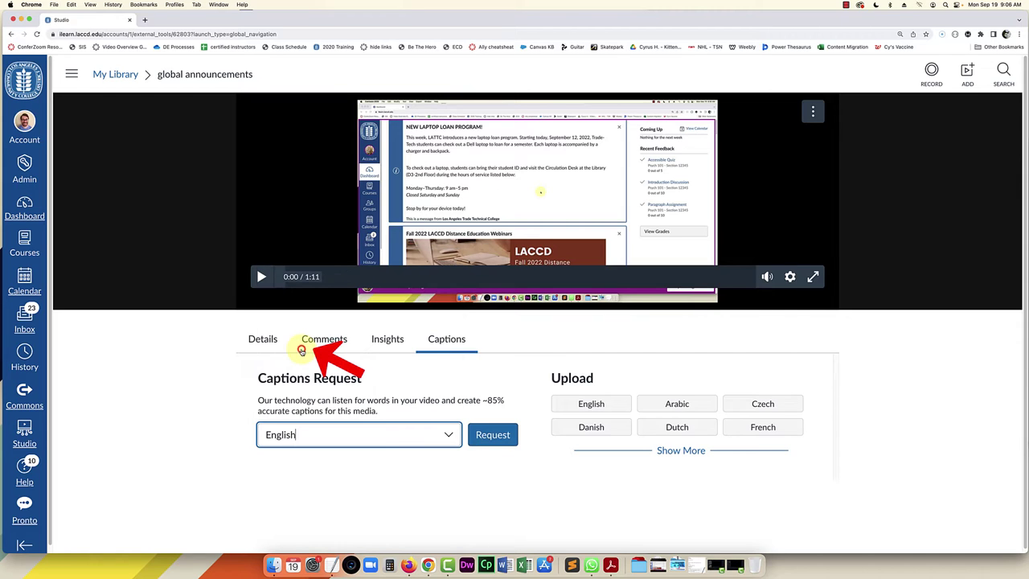
pyautogui.click(496, 432)
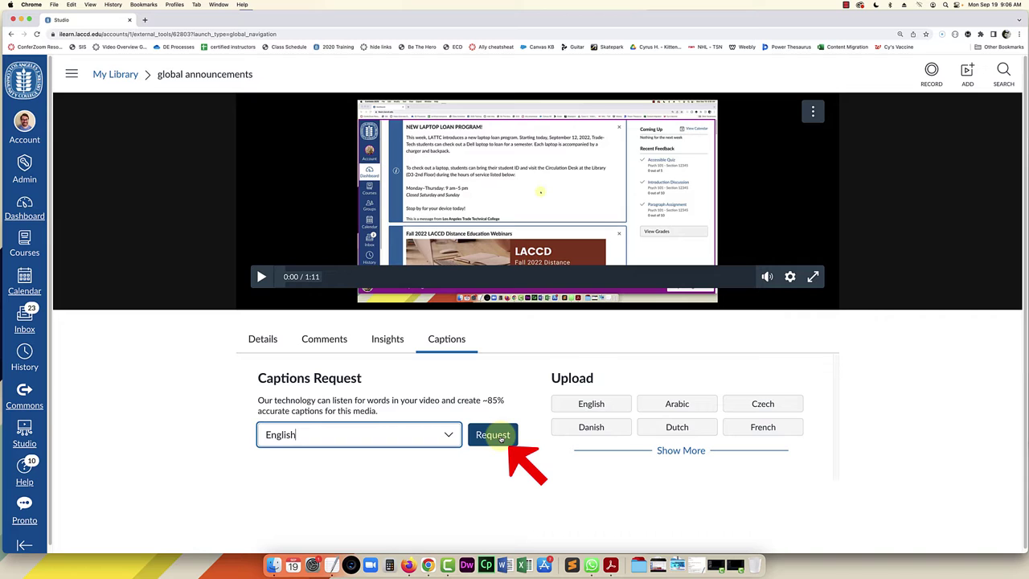
# Confirm the English captions request and wait for Studio to generate them
pyautogui.click(494, 435)
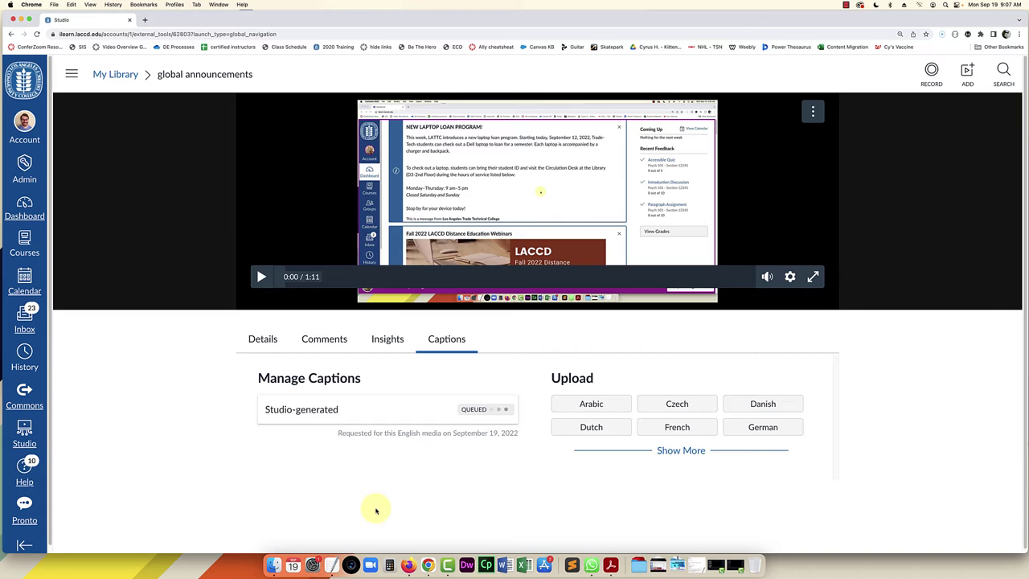
pyautogui.click(846, 4)
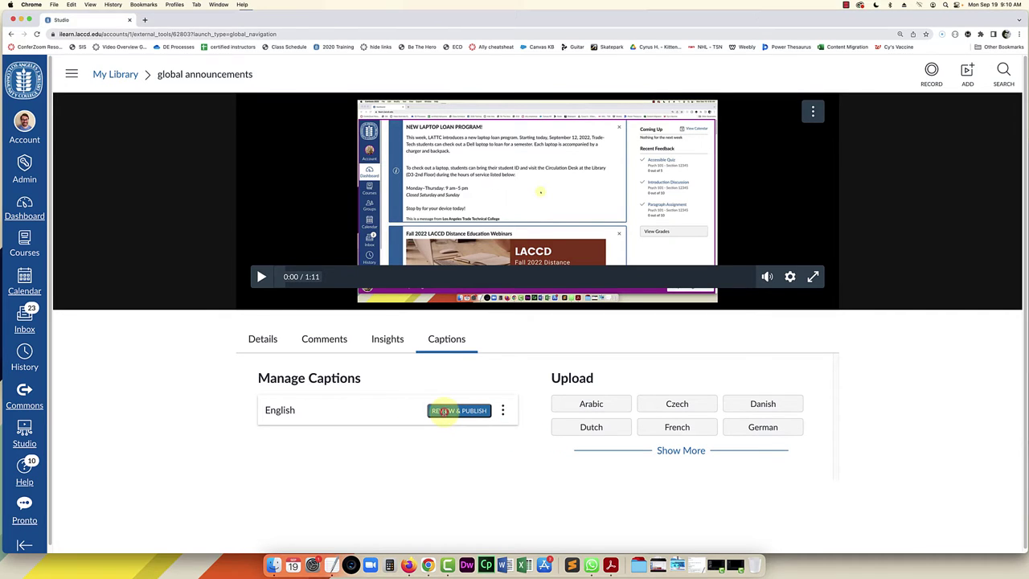
# Open the English captions for review and scroll down to the 1:02 caption
pyautogui.click(444, 411)
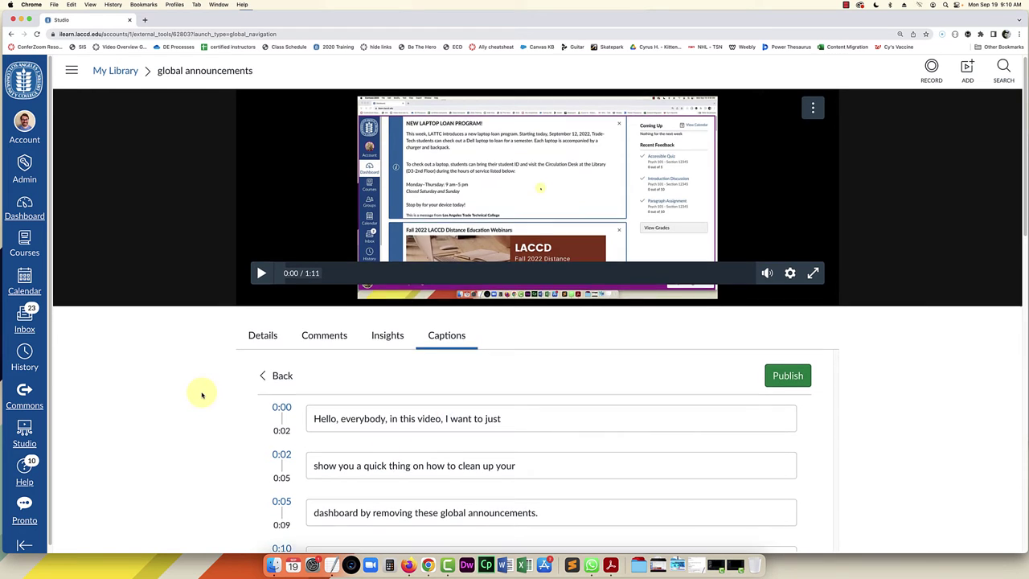
pyautogui.scroll(-2, 225, 387)
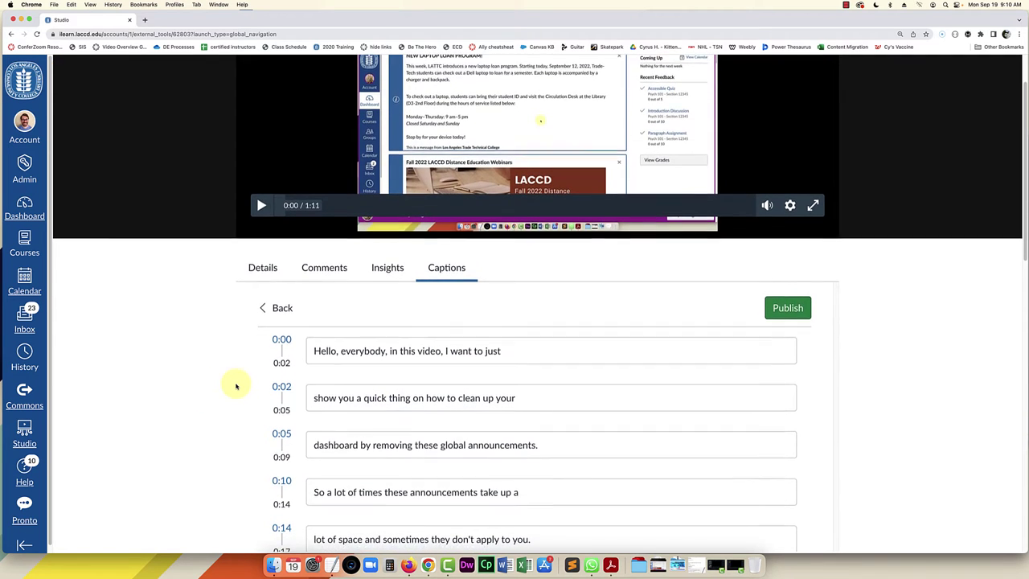
pyautogui.scroll(-1, 234, 386)
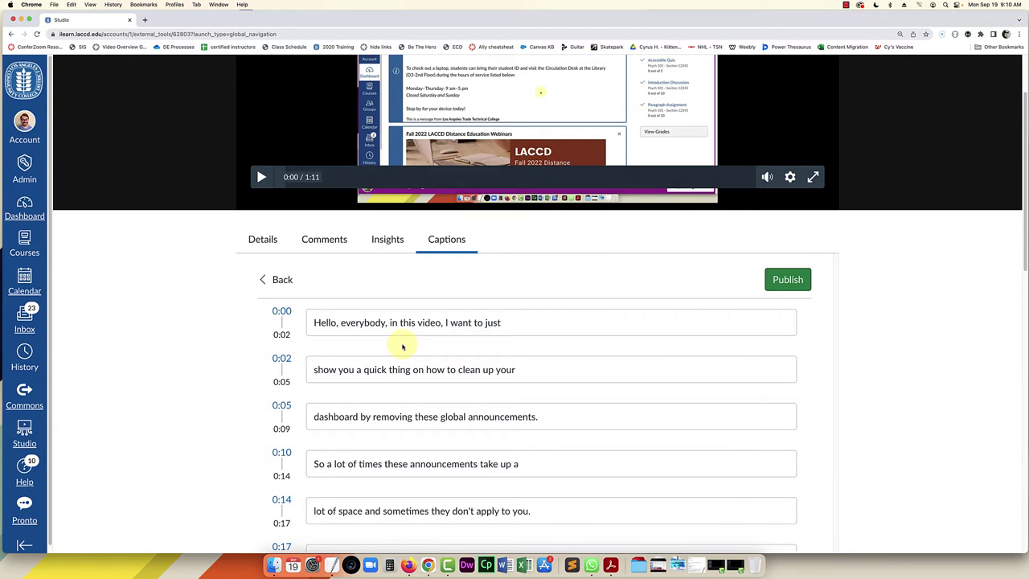
pyautogui.scroll(-1, 403, 346)
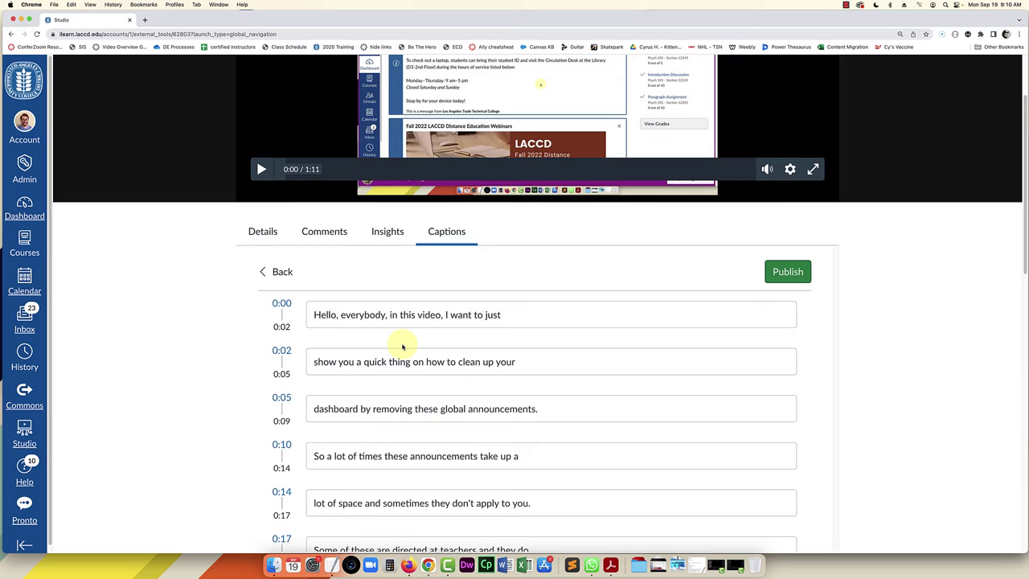
pyautogui.scroll(-4, 403, 347)
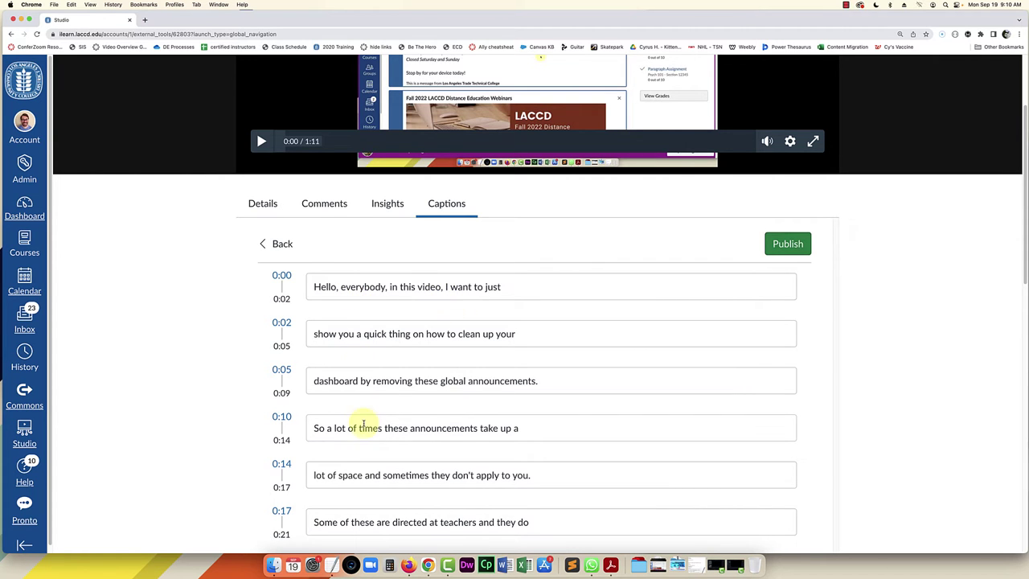
pyautogui.scroll(-1, 351, 338)
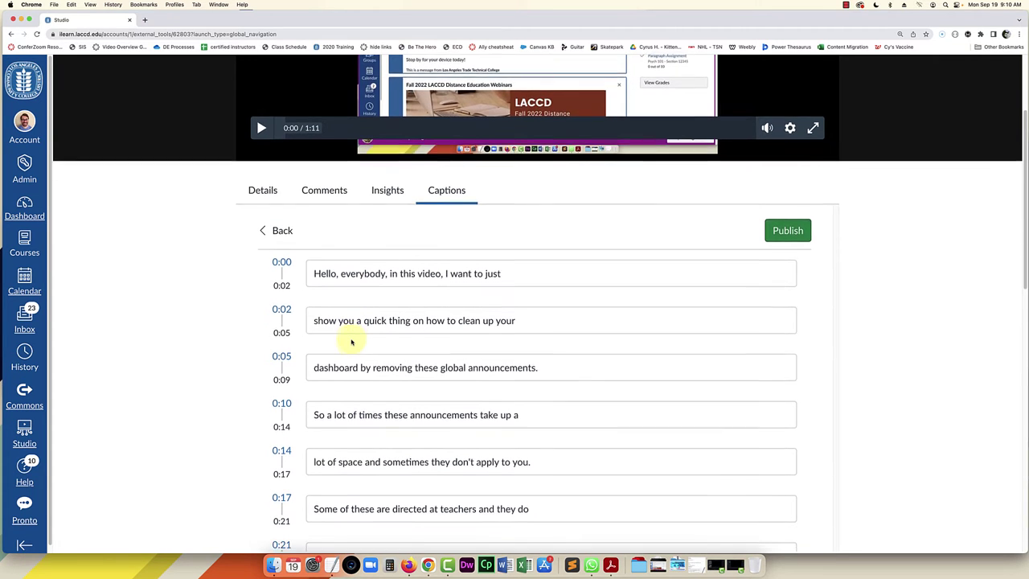
pyautogui.scroll(-2, 351, 338)
pyautogui.scroll(-2, 367, 236)
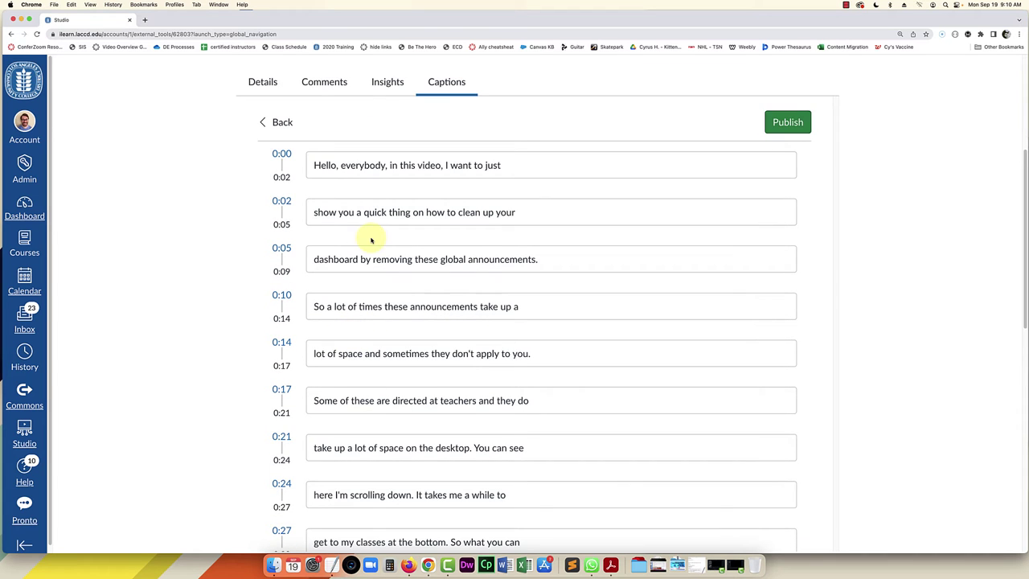
pyautogui.scroll(-1, 378, 271)
pyautogui.scroll(-2, 377, 270)
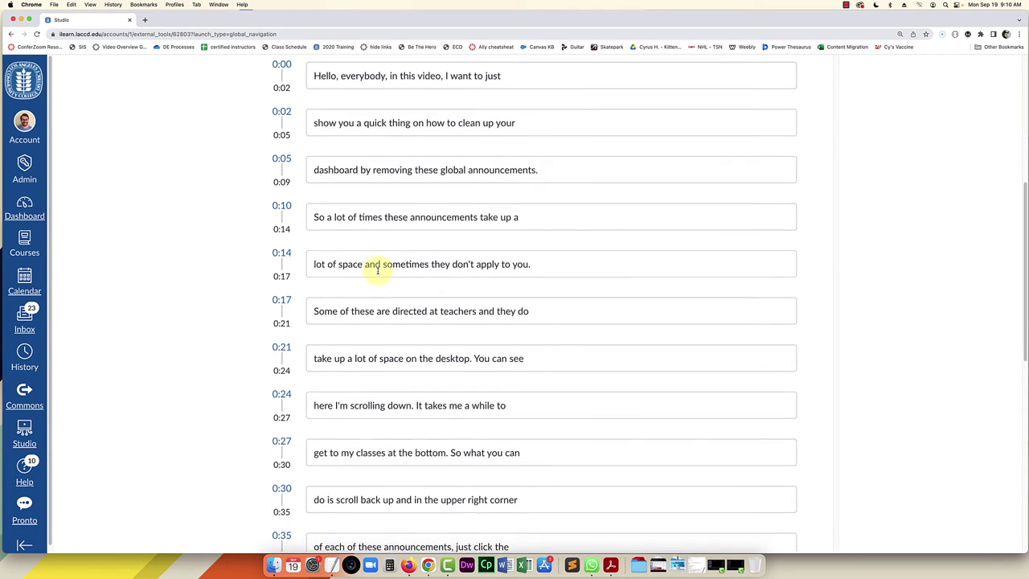
pyautogui.scroll(-1, 377, 296)
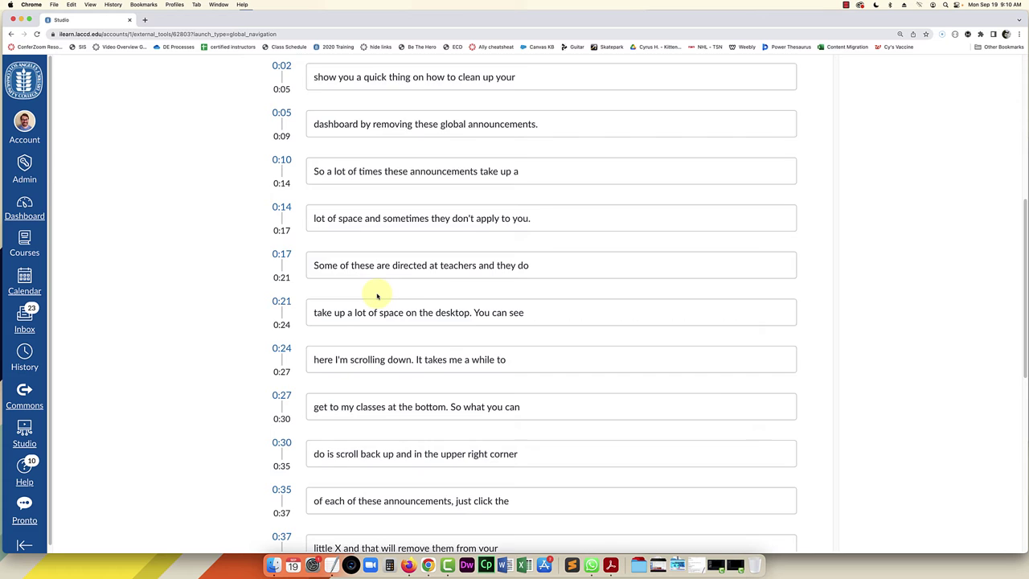
pyautogui.scroll(-1, 370, 296)
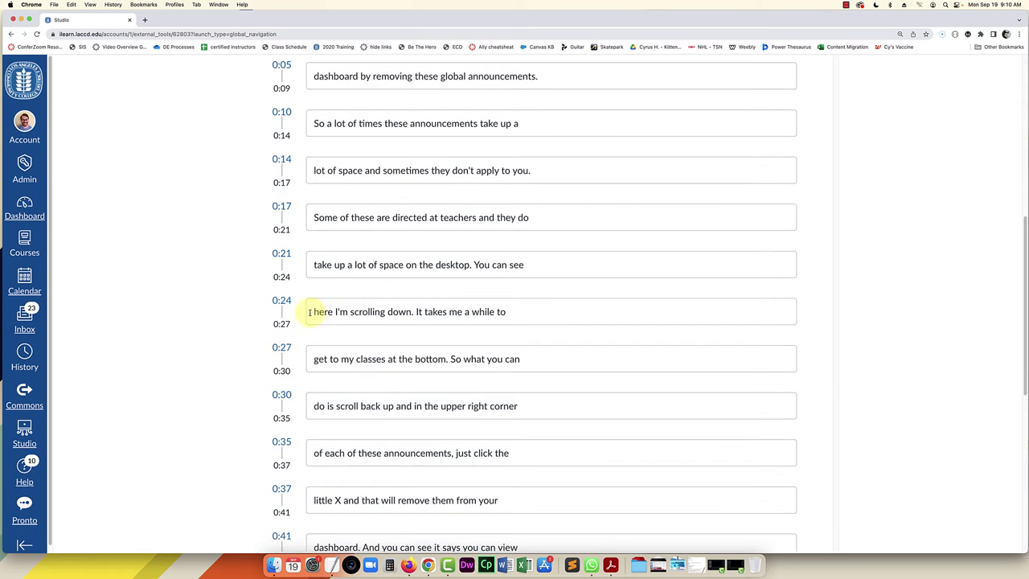
pyautogui.scroll(-10, 365, 315)
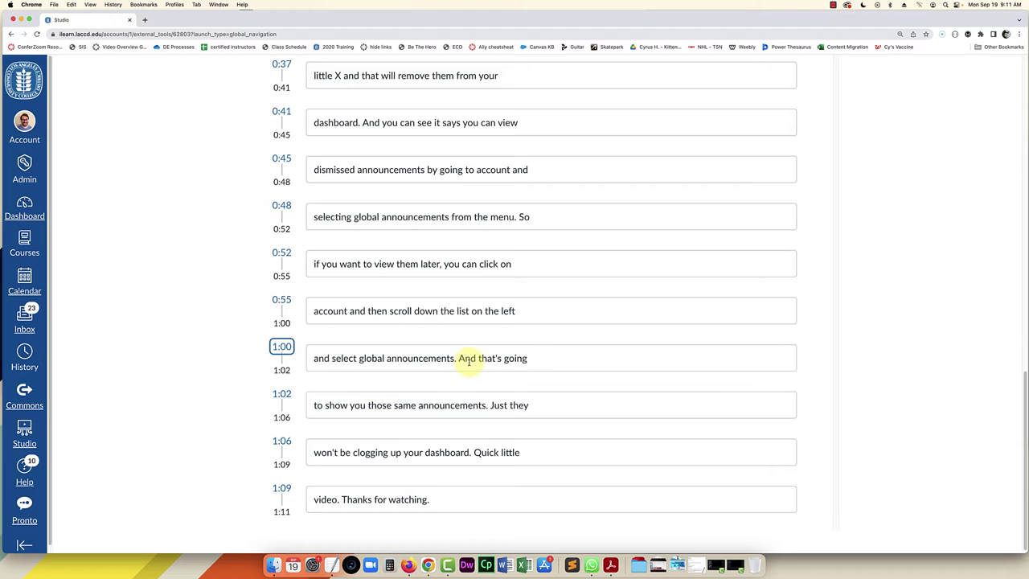
# Correct the 1:02 caption to 'to show you those same announcements, just they'
pyautogui.click(487, 408)
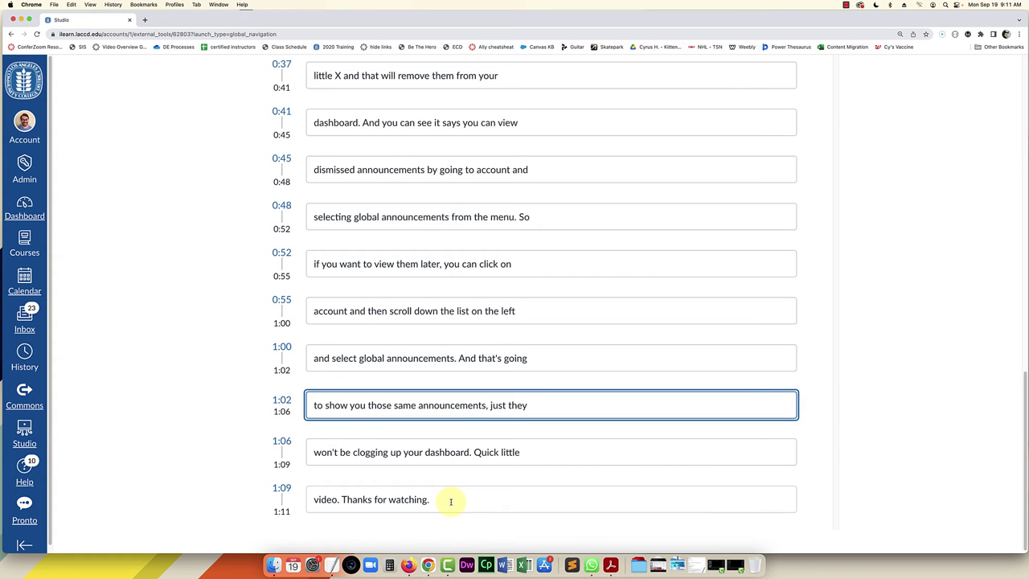
pyautogui.scroll(2, 450, 502)
pyautogui.scroll(3, 450, 501)
pyautogui.scroll(5, 451, 502)
pyautogui.scroll(2, 450, 502)
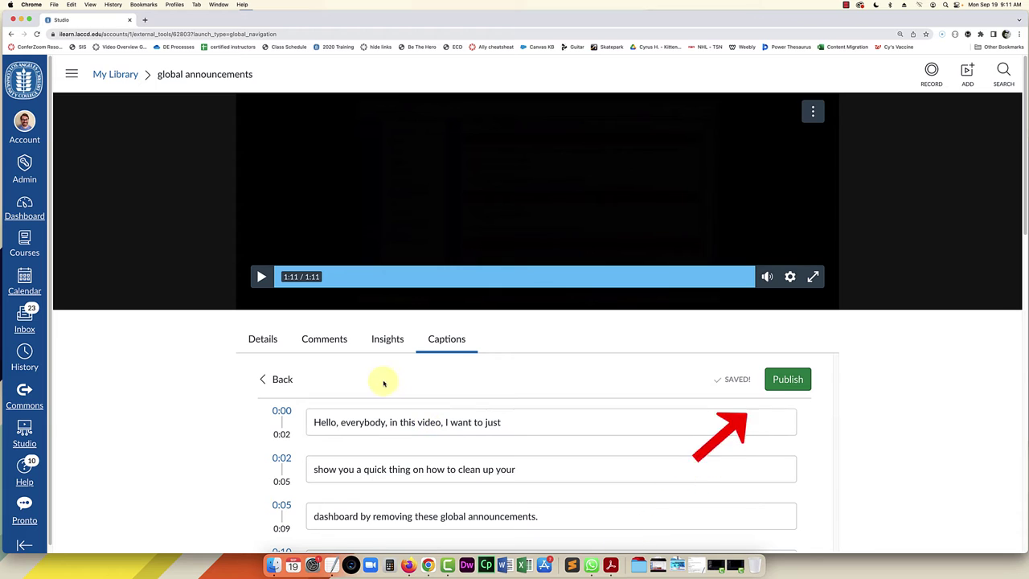
# Publish the corrected English captions and confirm, so they show as Published
pyautogui.click(790, 381)
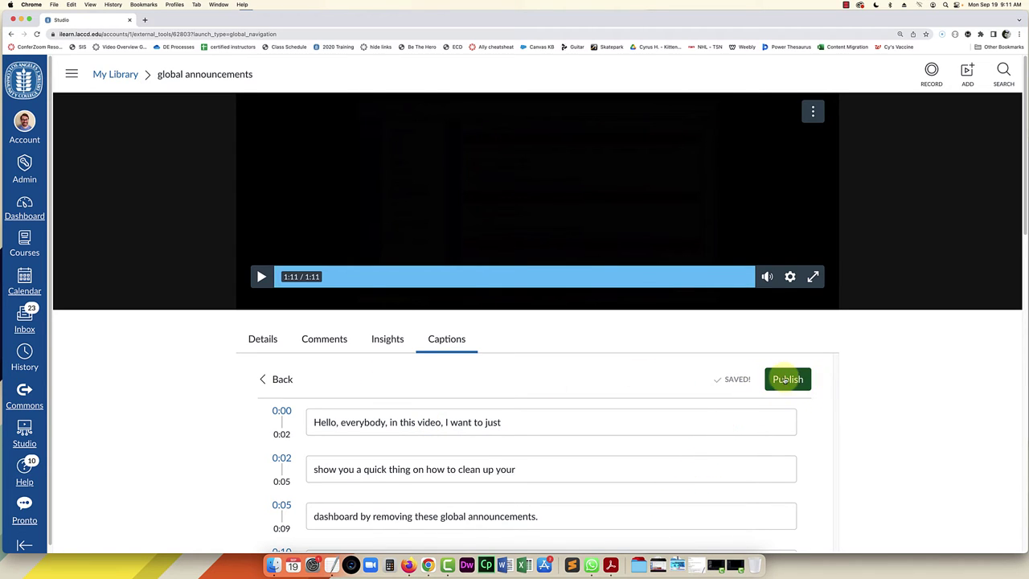
pyautogui.click(792, 382)
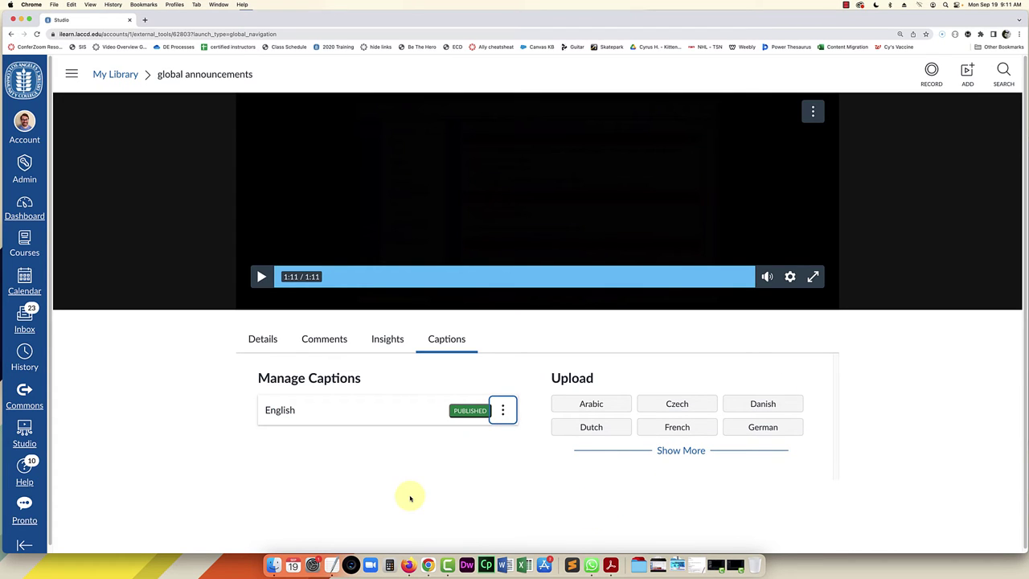
pyautogui.click(367, 472)
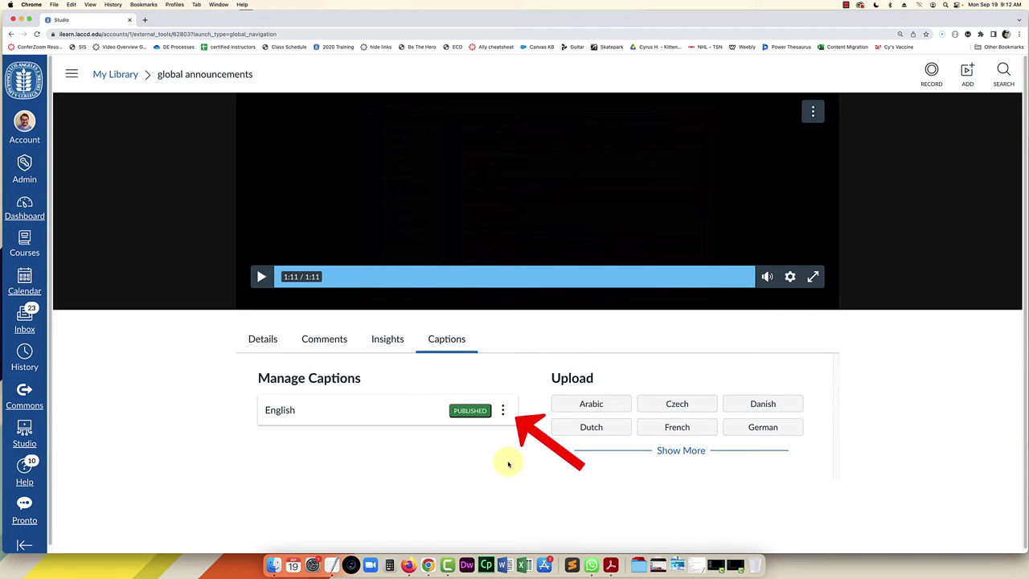
# Download the English captions zip and reveal it in Finder's Downloads
pyautogui.click(507, 413)
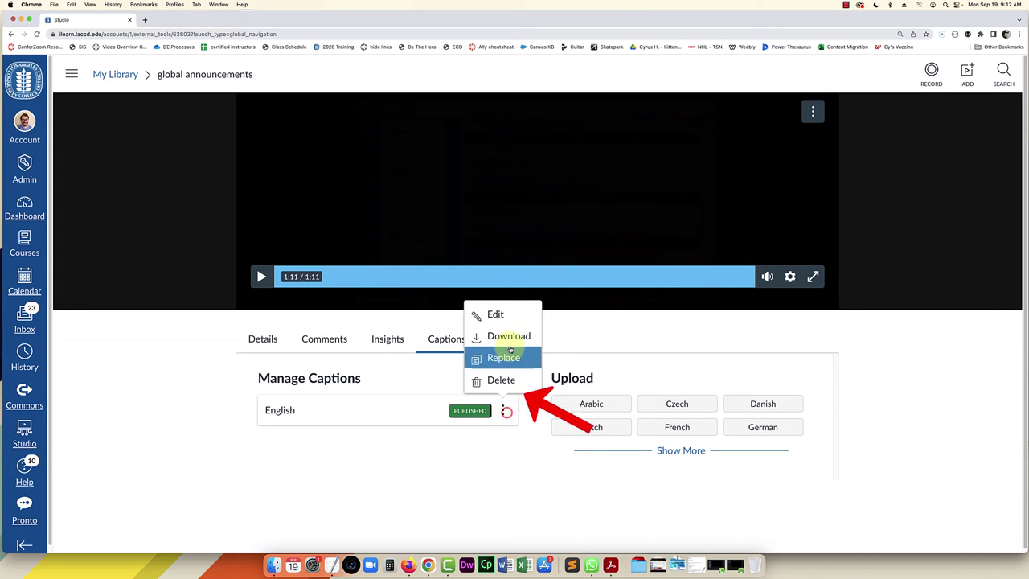
pyautogui.click(496, 338)
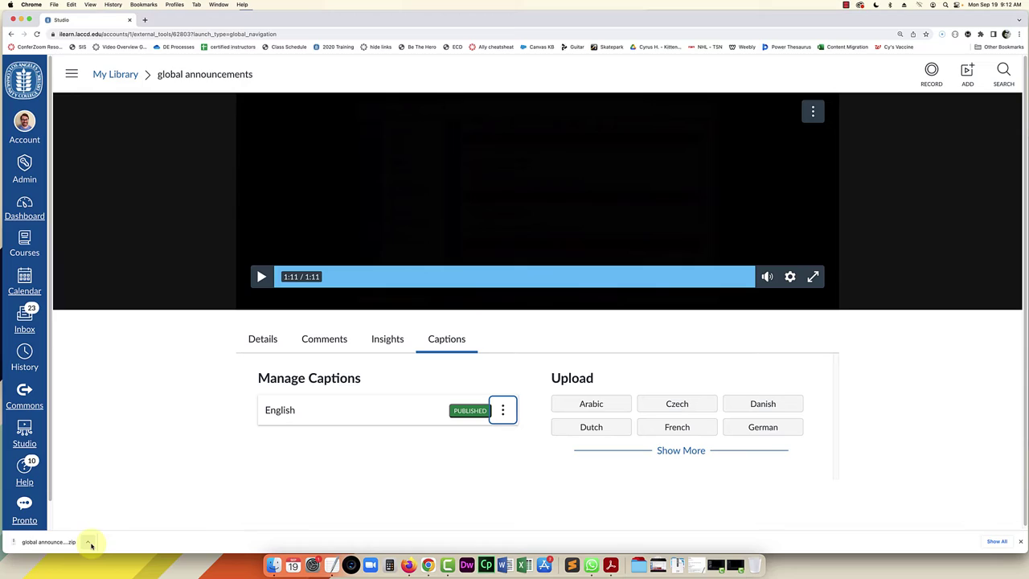
pyautogui.click(90, 544)
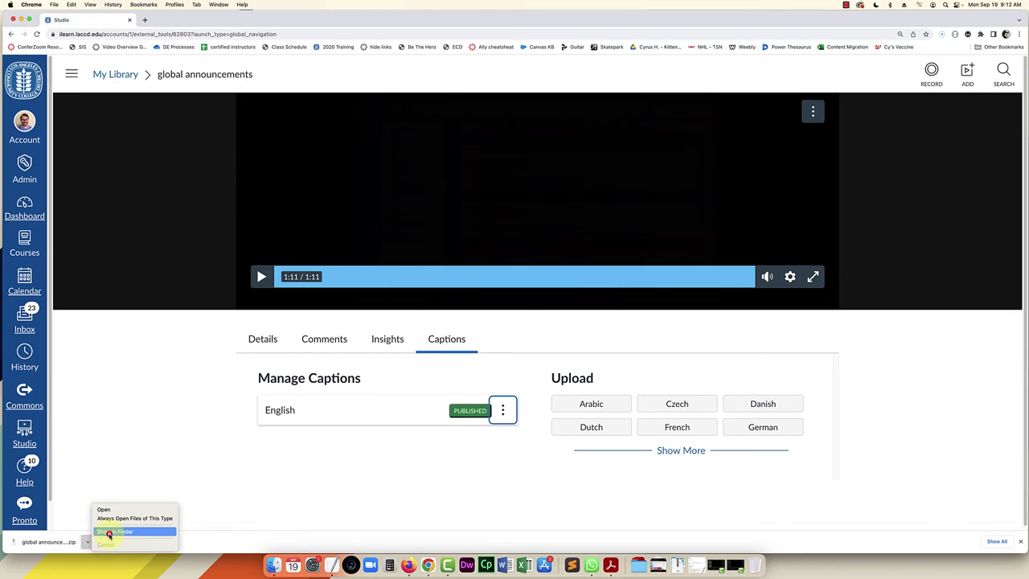
pyautogui.click(109, 531)
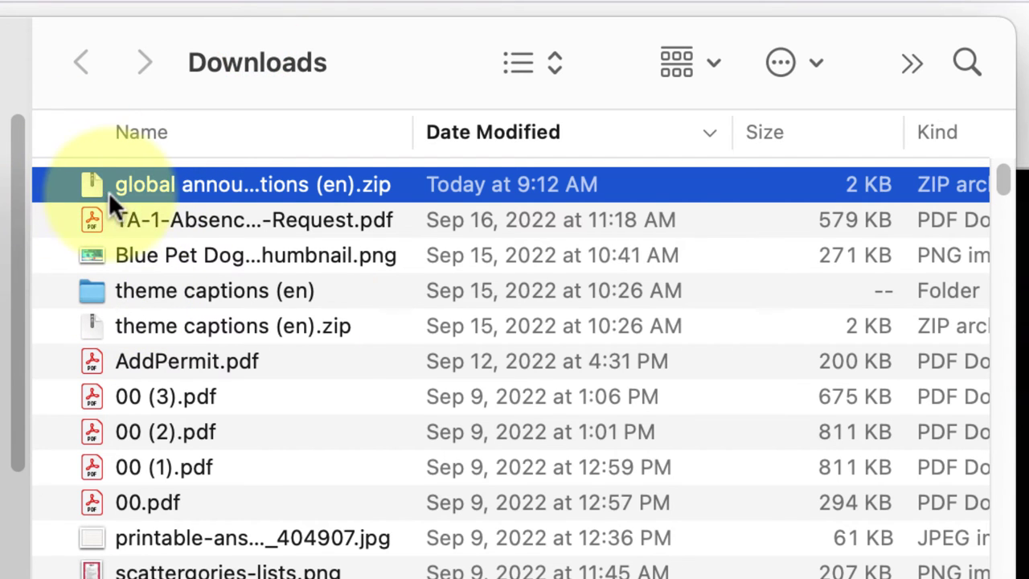
# Extract the captions zip and open the folder containing latest.srt and original.srt
pyautogui.click(181, 183)
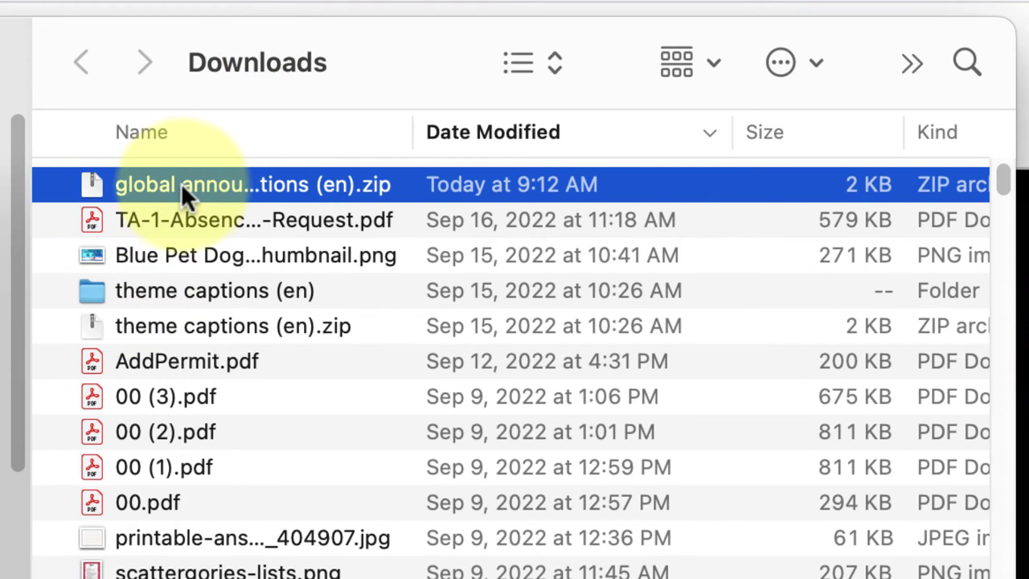
pyautogui.press('Return')
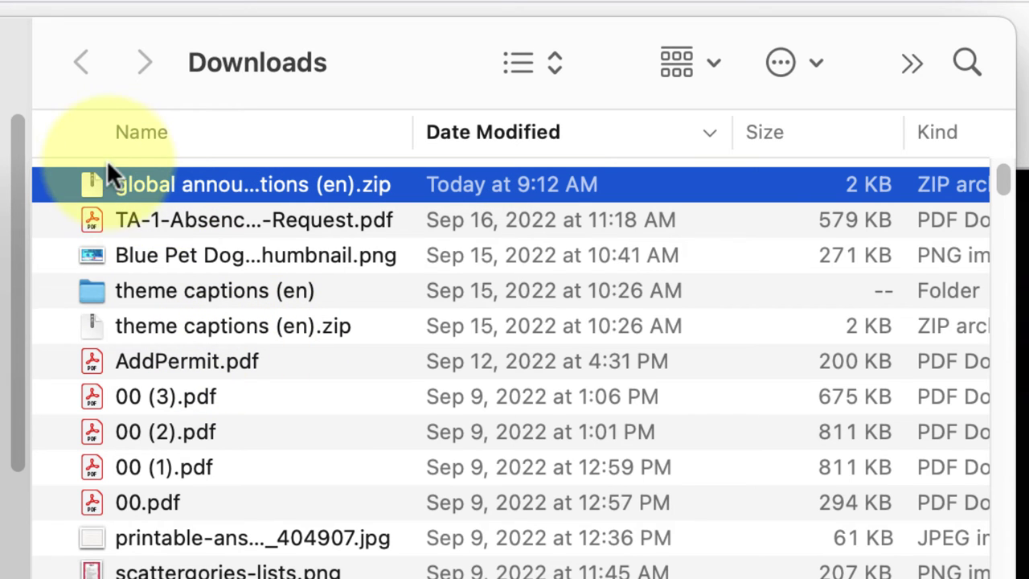
pyautogui.doubleClick(141, 181)
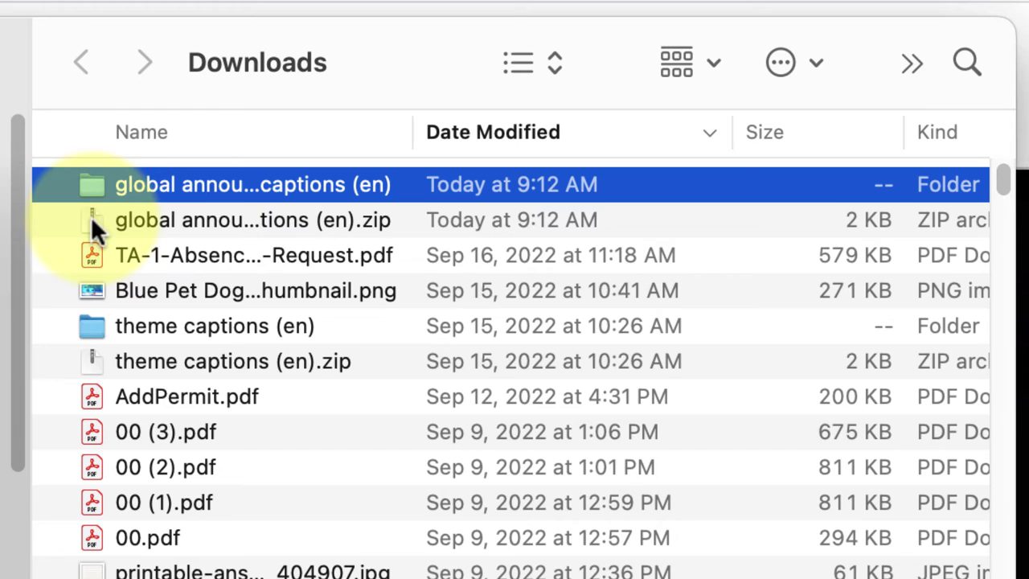
pyautogui.doubleClick(134, 187)
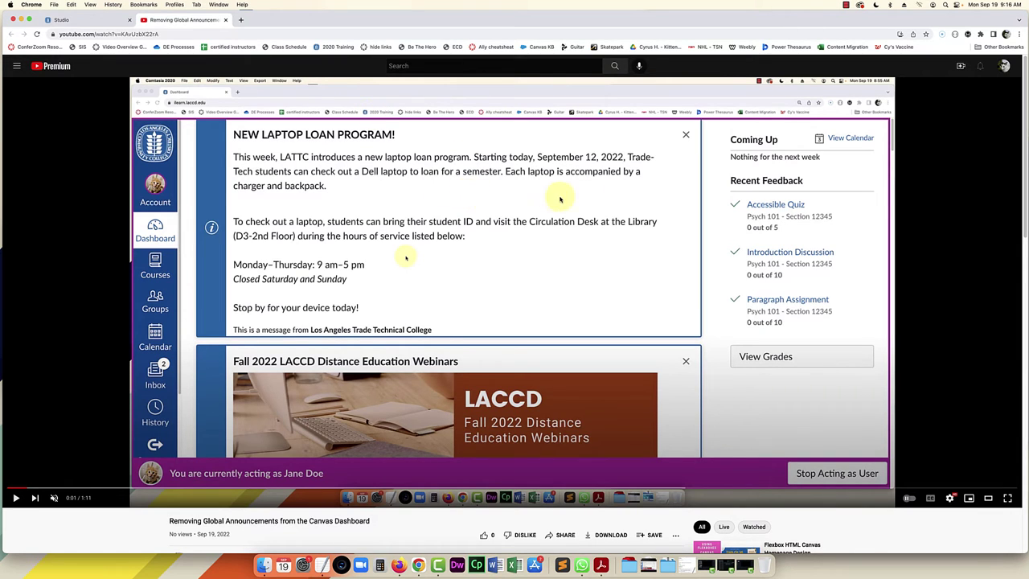
# Go to YouTube Studio from the profile menu and list the channel's Content
pyautogui.click(1006, 69)
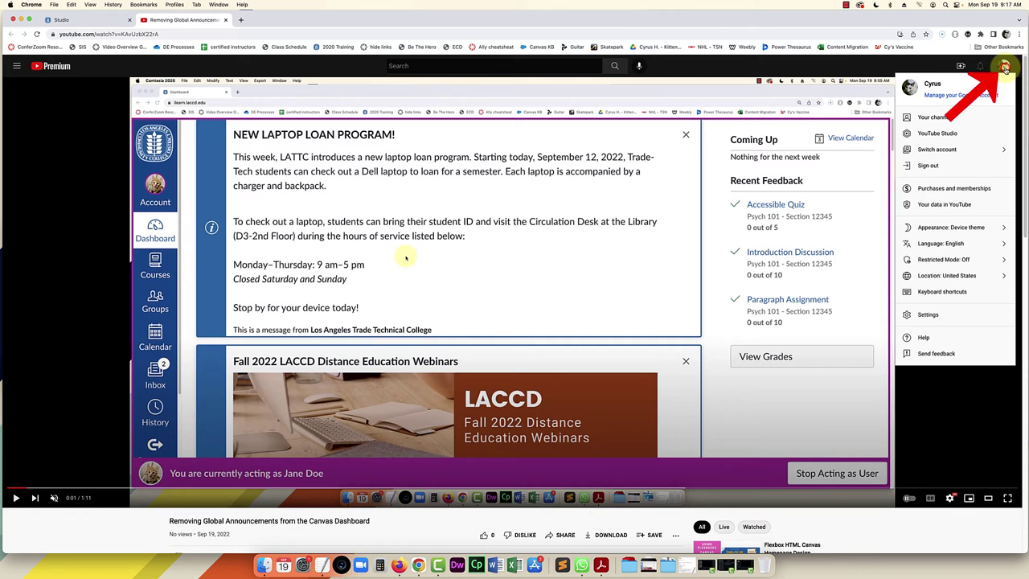
pyautogui.click(934, 137)
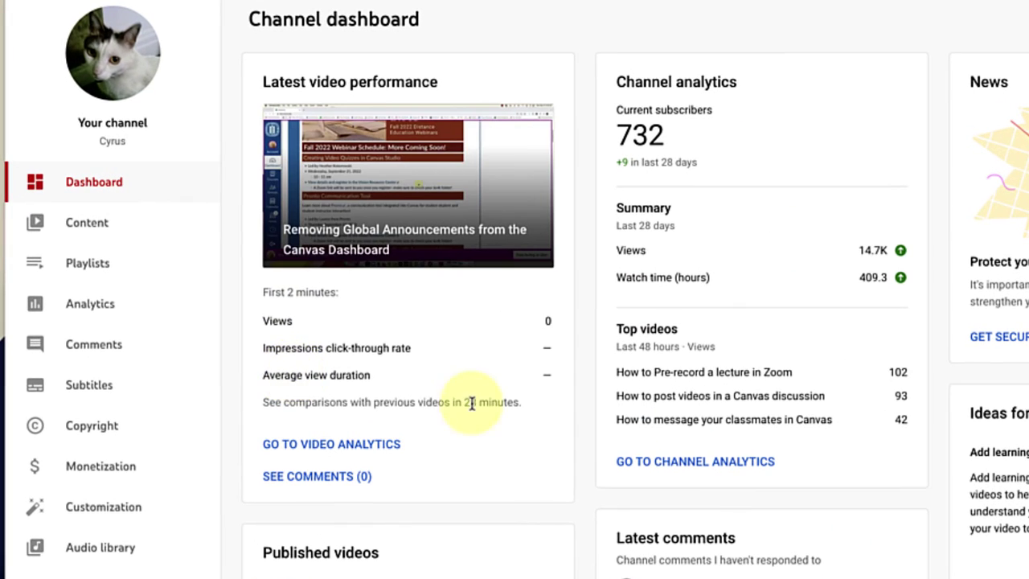
pyautogui.click(103, 230)
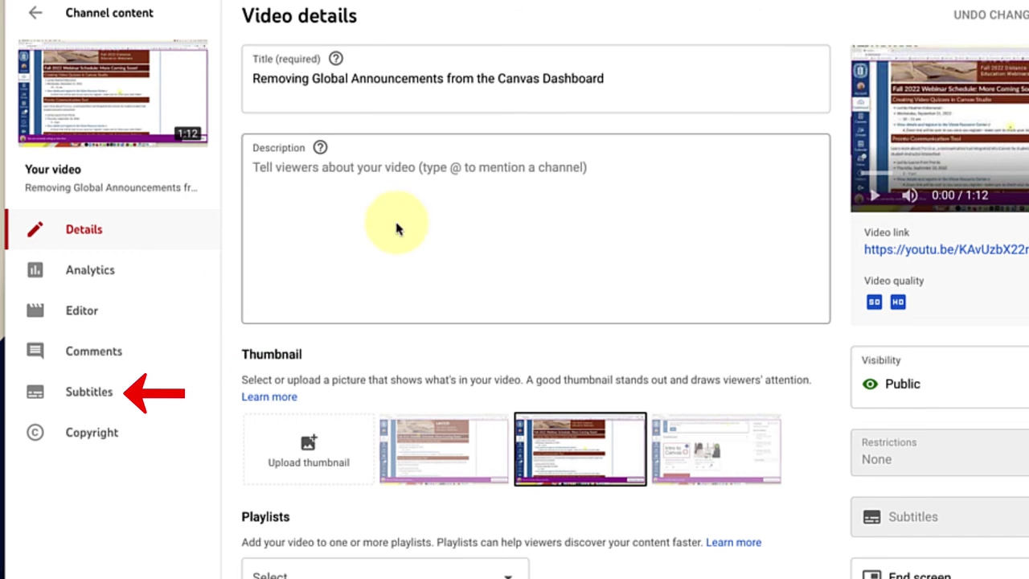
# On the video's Subtitles page, set and confirm English as the video language
pyautogui.click(72, 398)
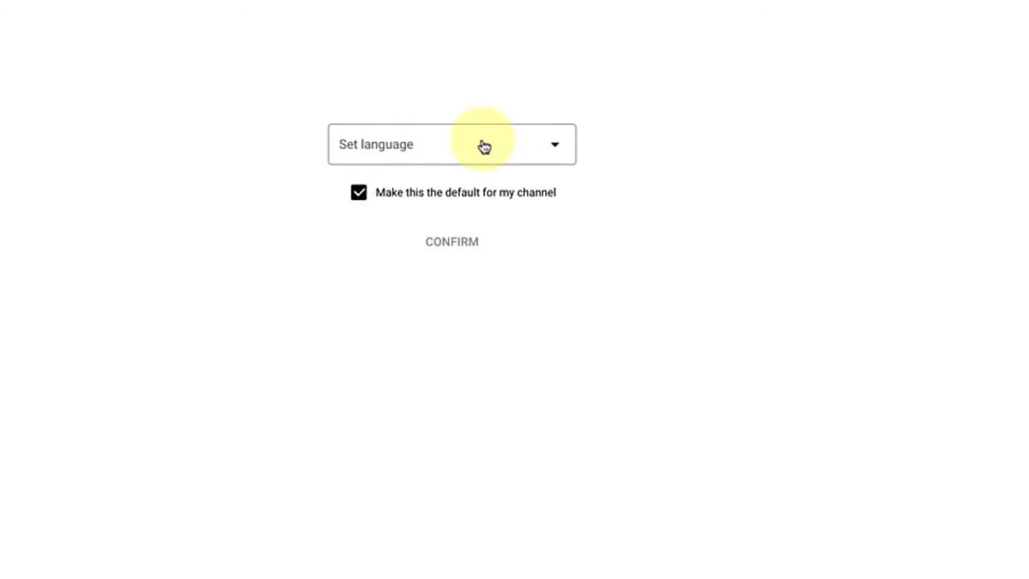
pyautogui.click(427, 145)
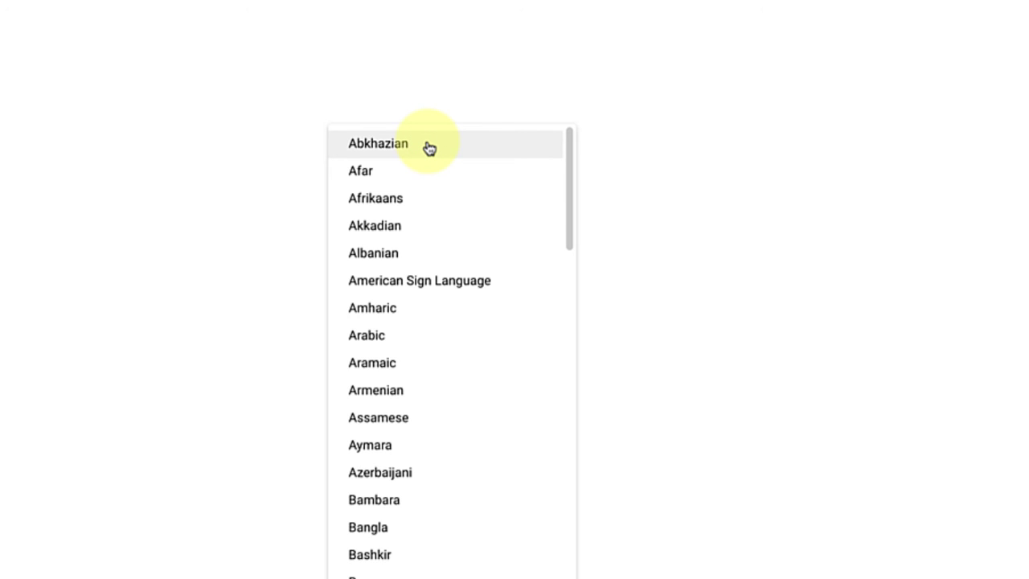
pyautogui.press('e')
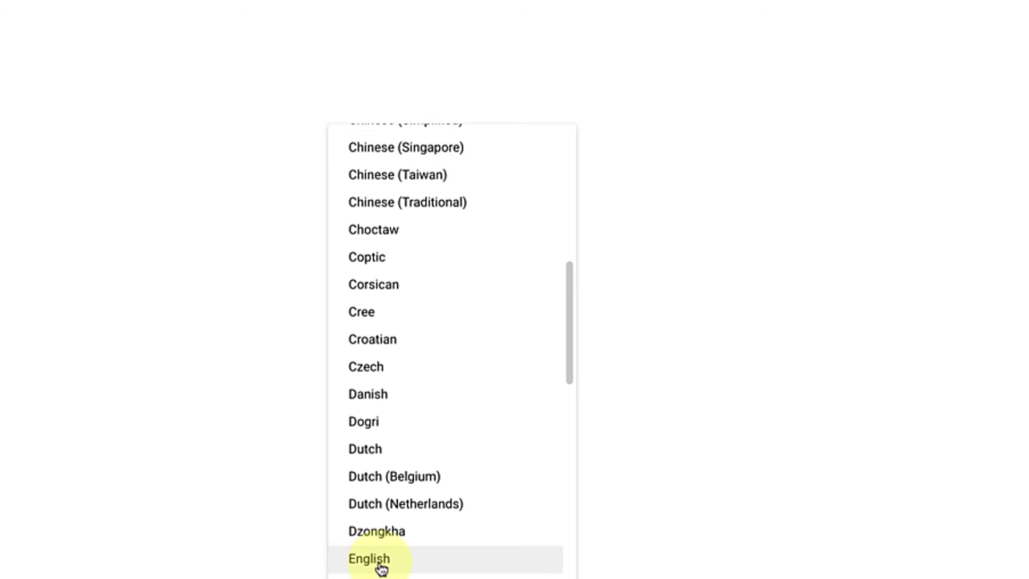
pyautogui.click(378, 563)
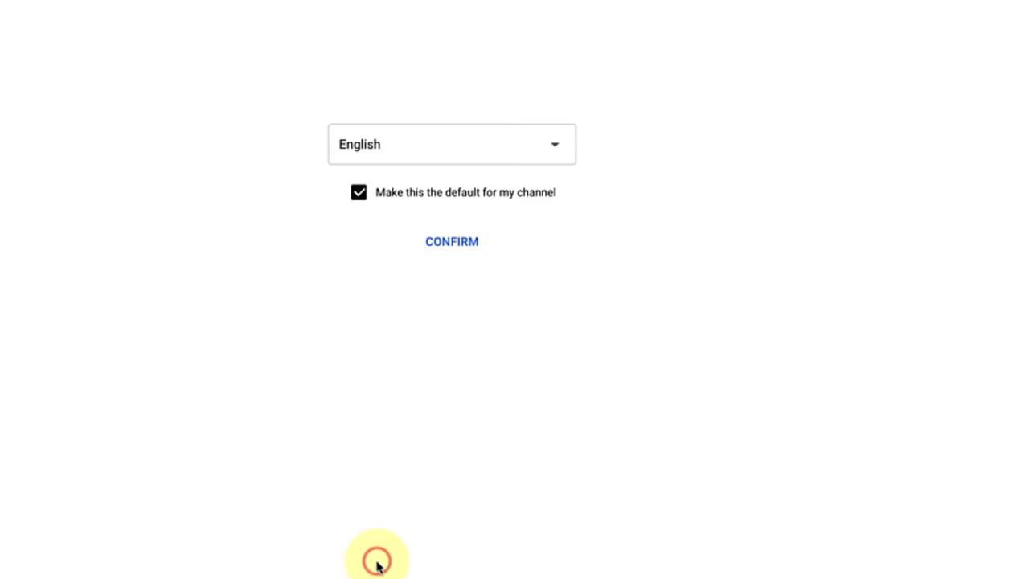
pyautogui.click(452, 244)
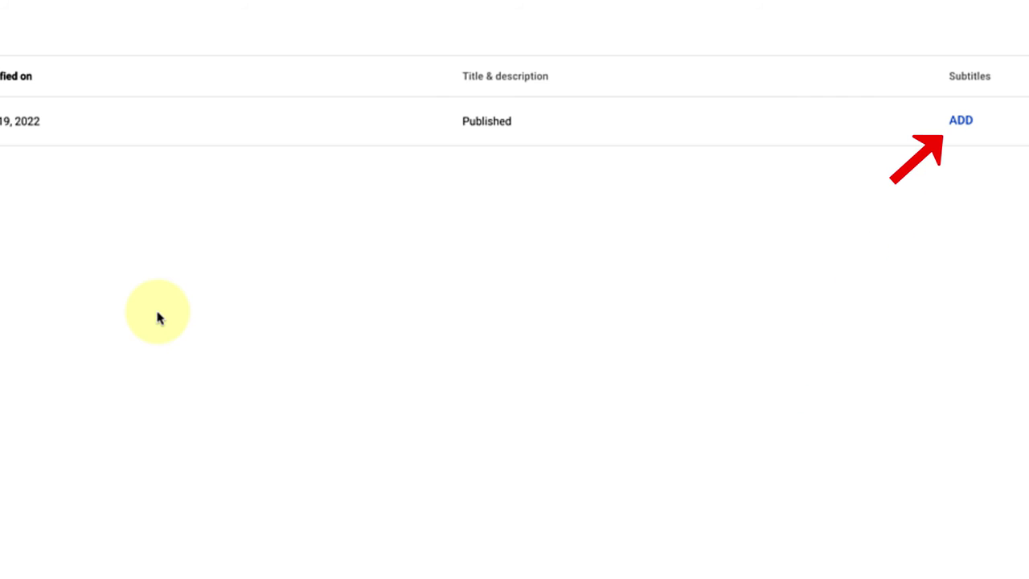
# Add English subtitles by uploading a file with timing
pyautogui.click(961, 121)
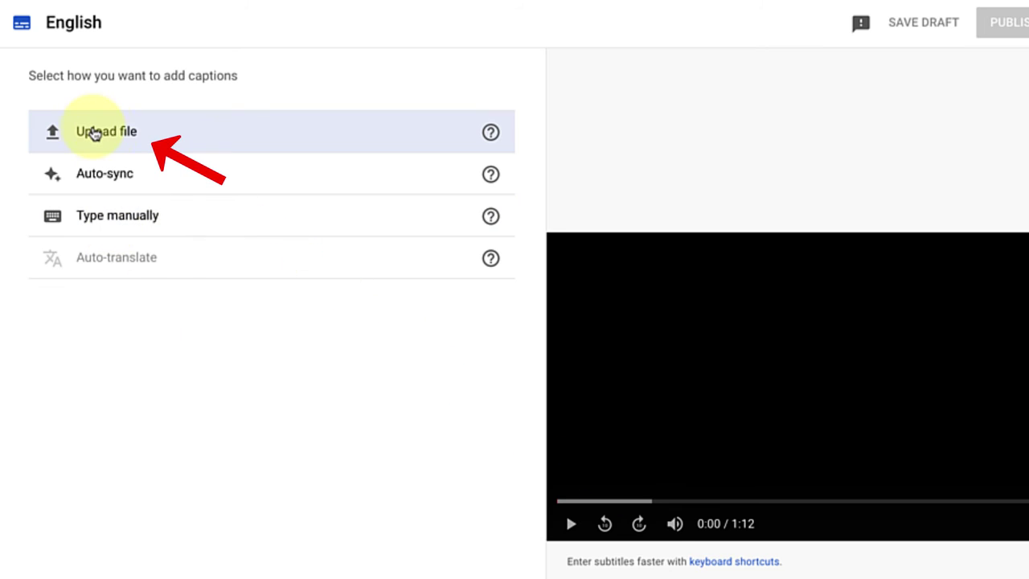
pyautogui.click(105, 132)
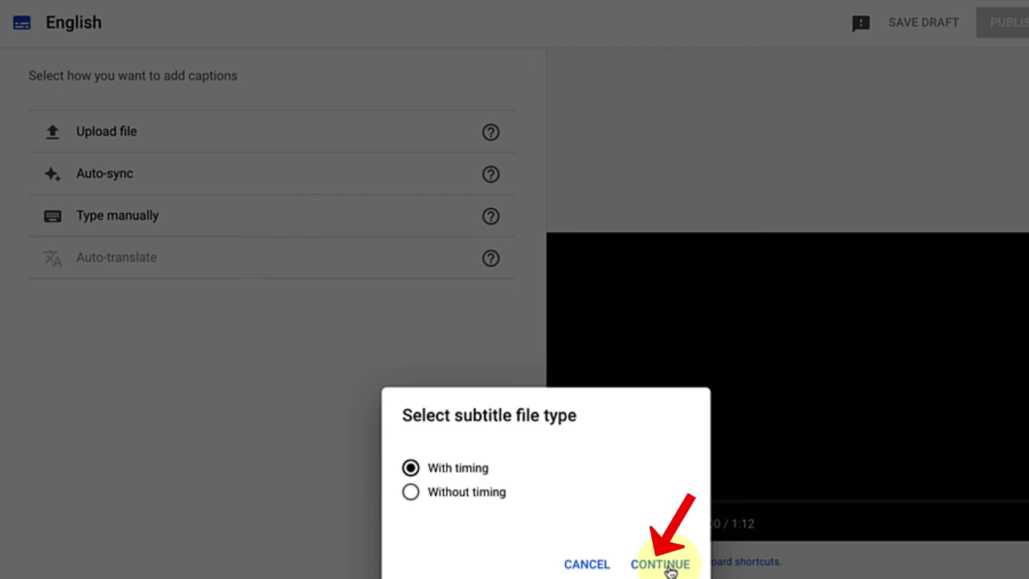
pyautogui.click(667, 564)
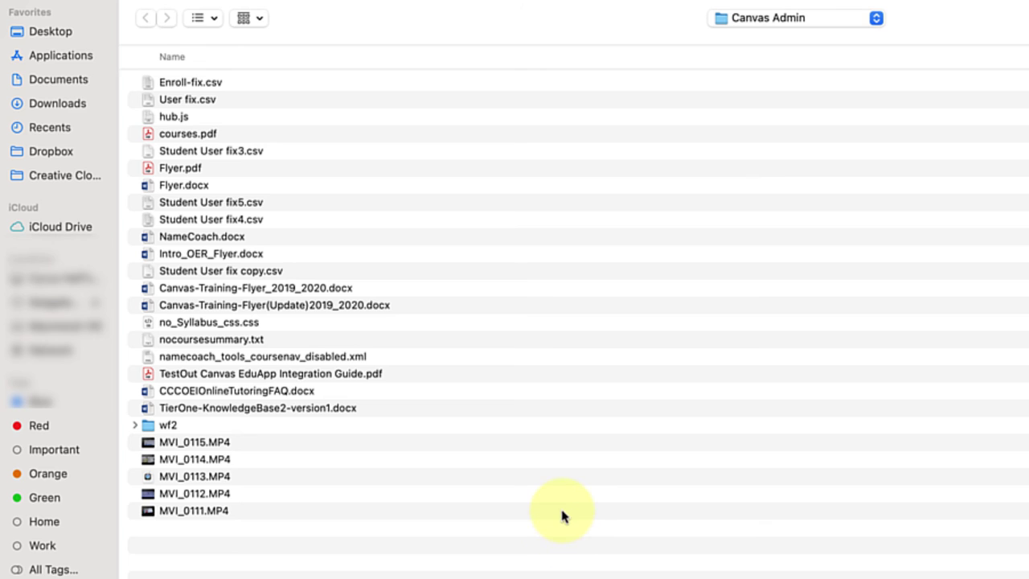
# Upload latest.srt from Downloads > global announcements captions (en) as the English subtitles
pyautogui.click(63, 108)
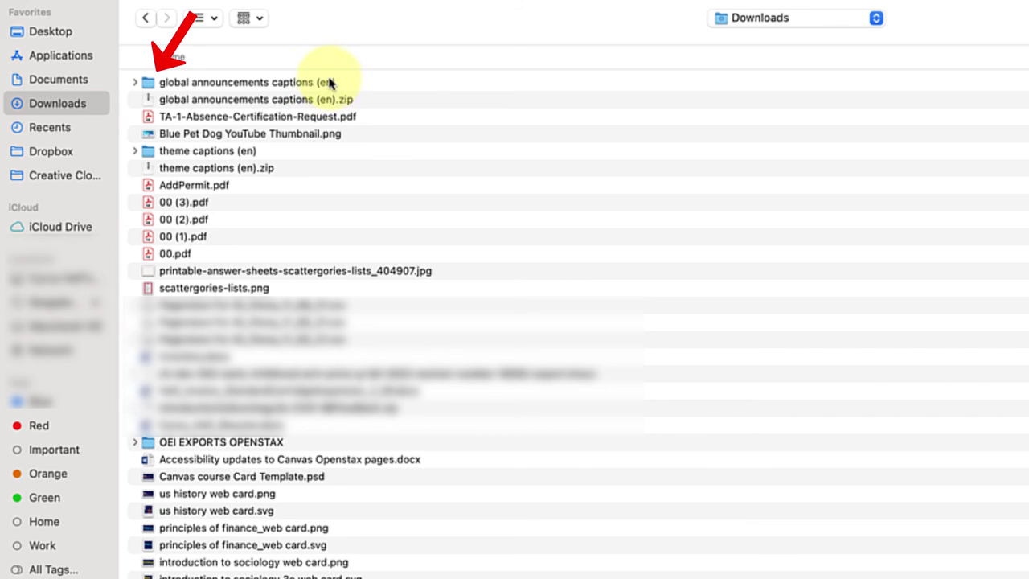
pyautogui.doubleClick(251, 85)
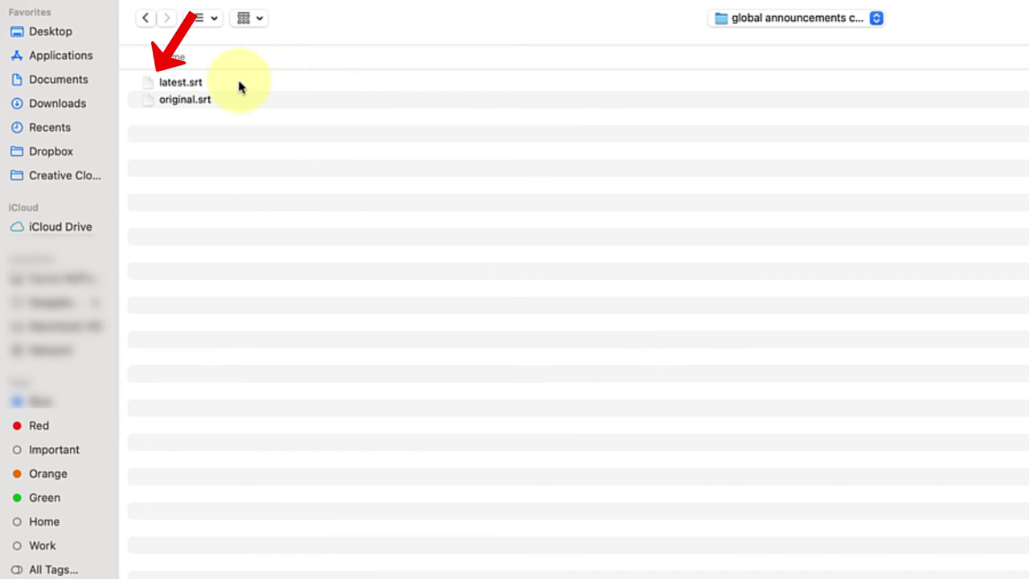
pyautogui.doubleClick(186, 85)
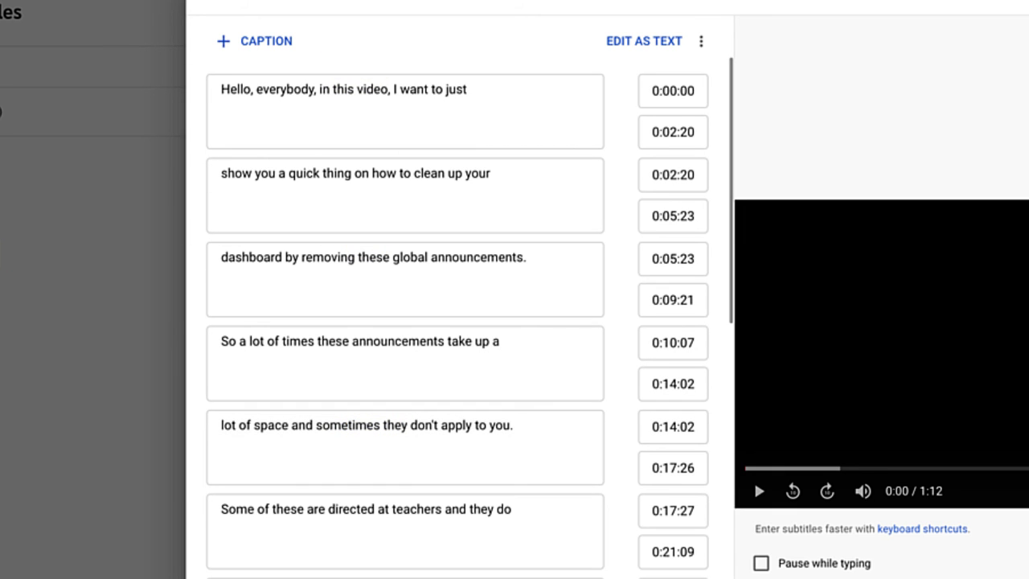
# Review the uploaded captions through 1:06, then publish the English subtitles
pyautogui.scroll(-2, 422, 166)
pyautogui.scroll(-5, 421, 171)
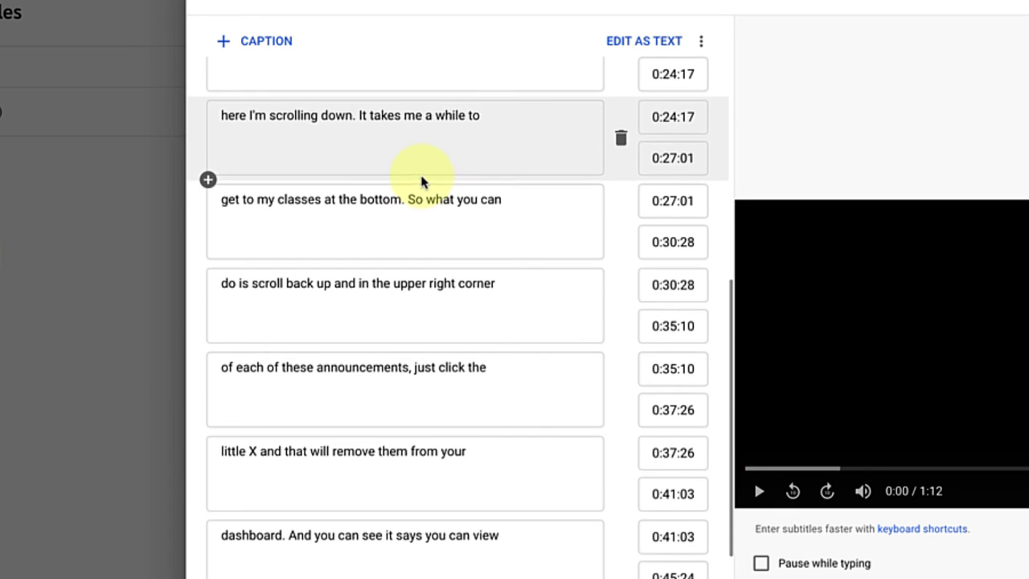
pyautogui.scroll(-2, 421, 173)
pyautogui.scroll(-1, 420, 178)
pyautogui.scroll(-5, 420, 175)
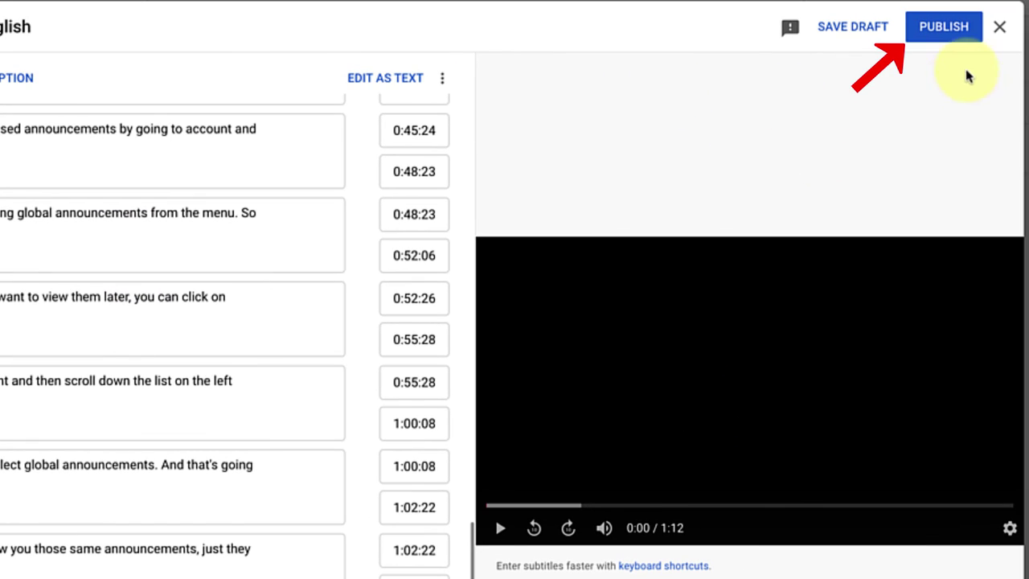
pyautogui.click(952, 37)
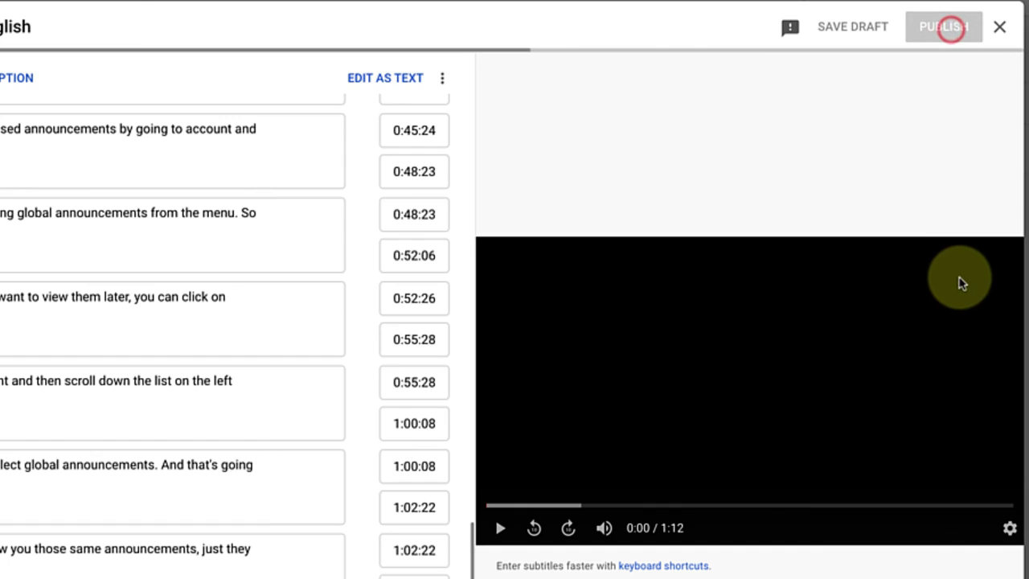